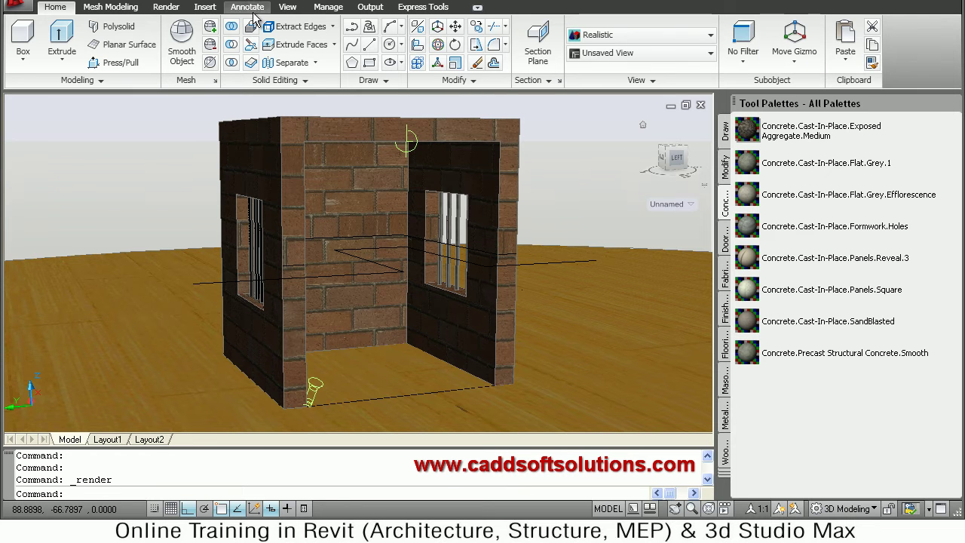
Render the brick room in the viewport from the Render tab, showing sunlit floor shadows
click(167, 7)
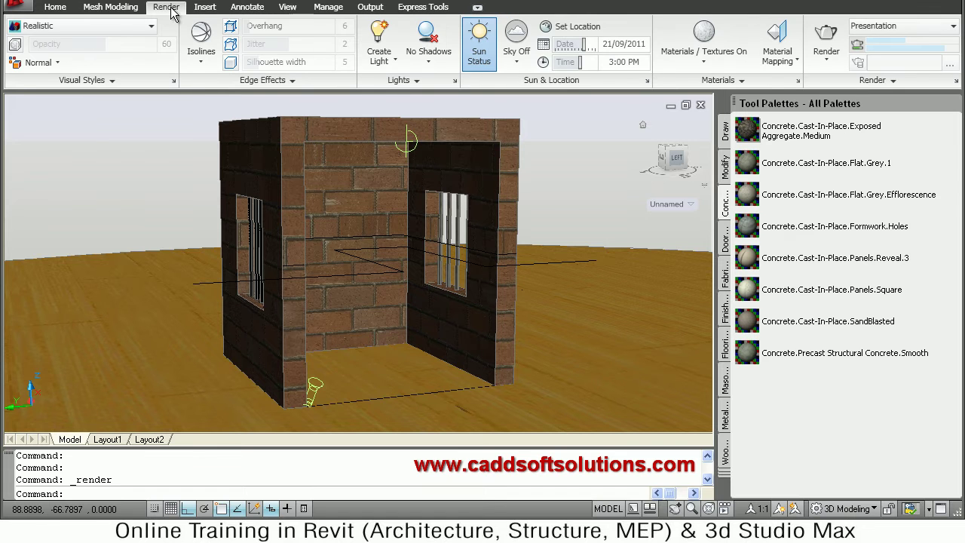
click(829, 34)
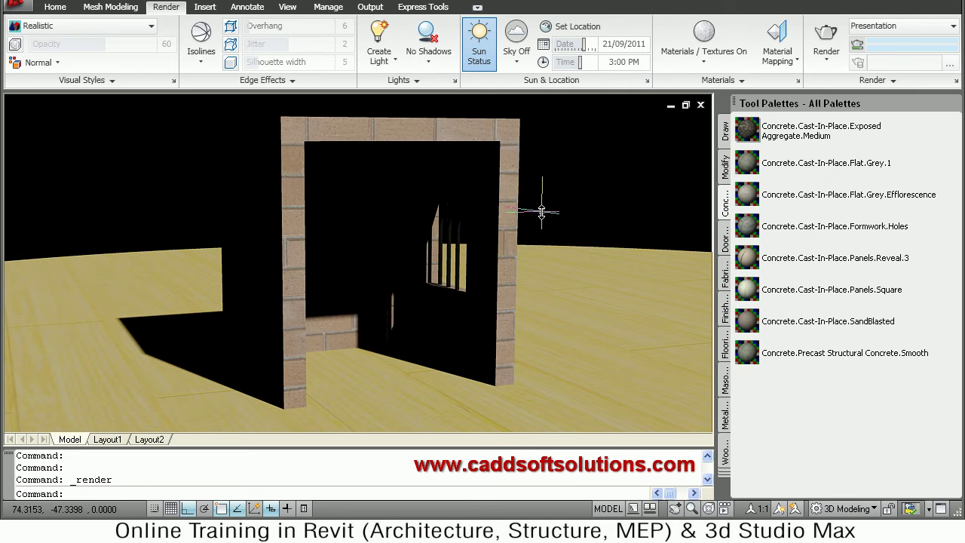
Return to the shaded model, clear the room selection, and bring up the Render Presets list
shift+middle_drag(541, 209, 540, 219)
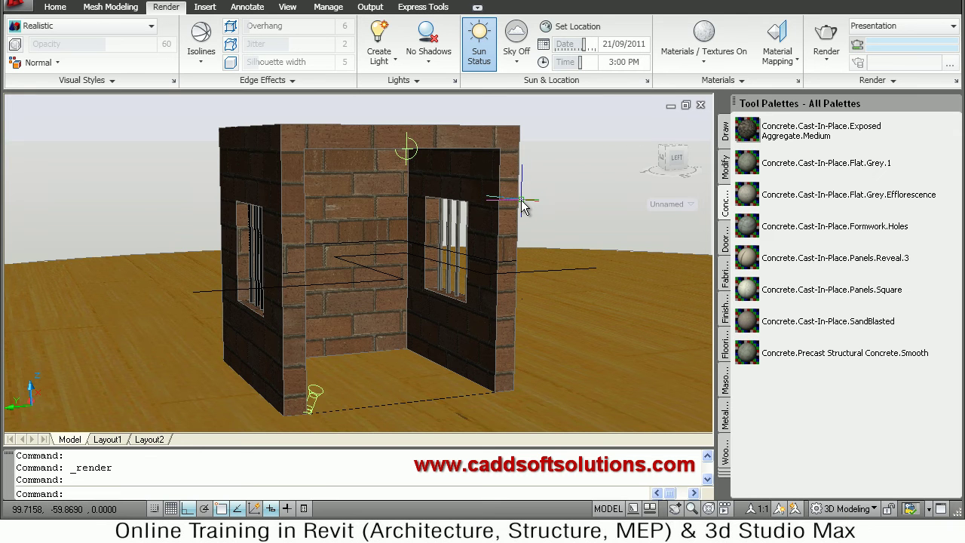
click(517, 242)
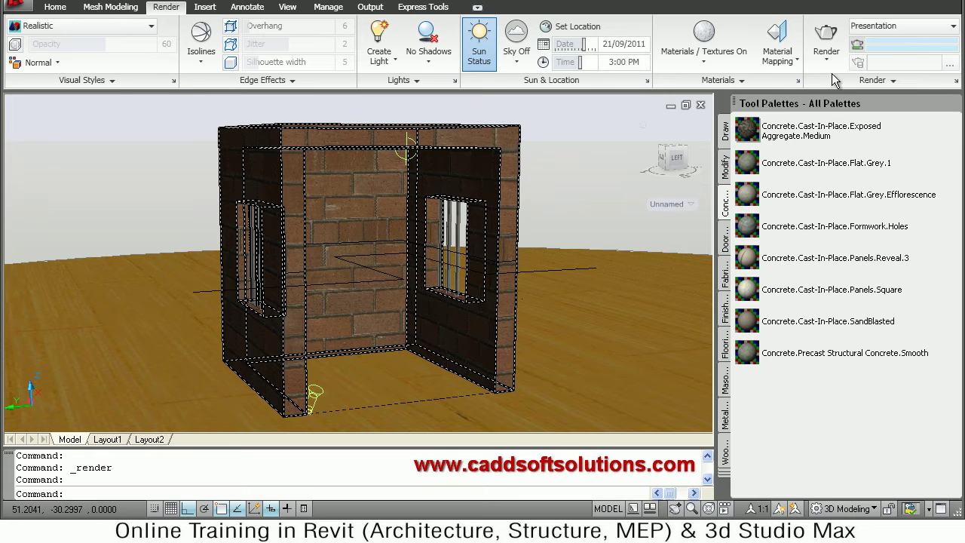
key(Escape)
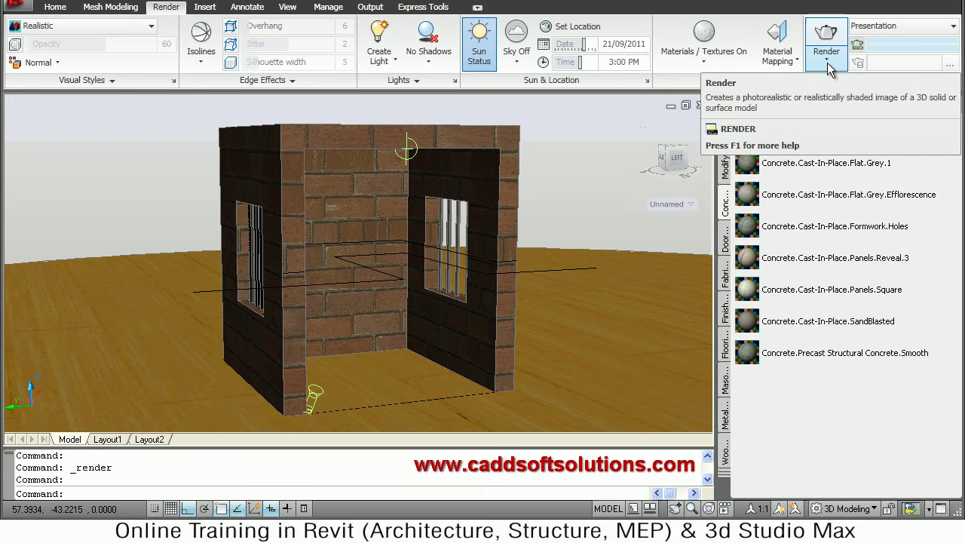
click(829, 66)
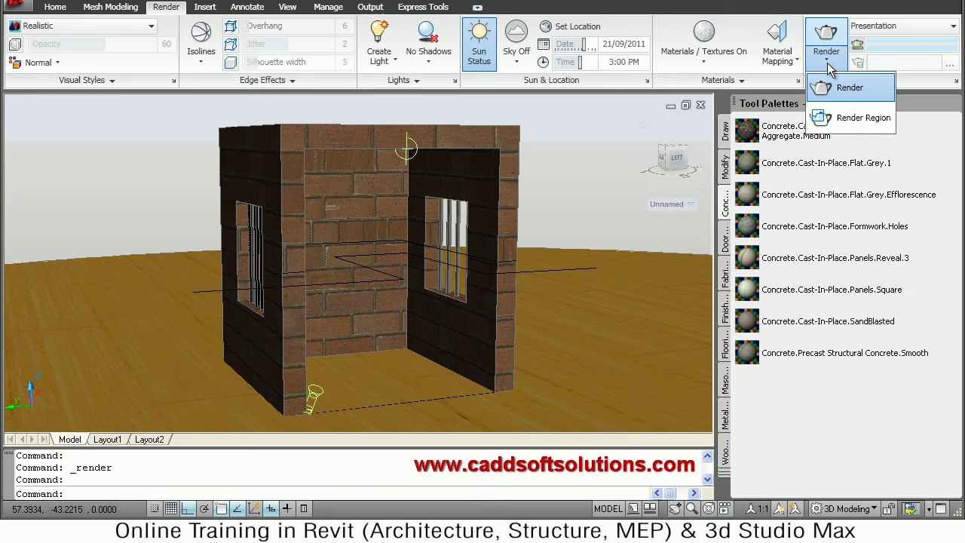
click(934, 30)
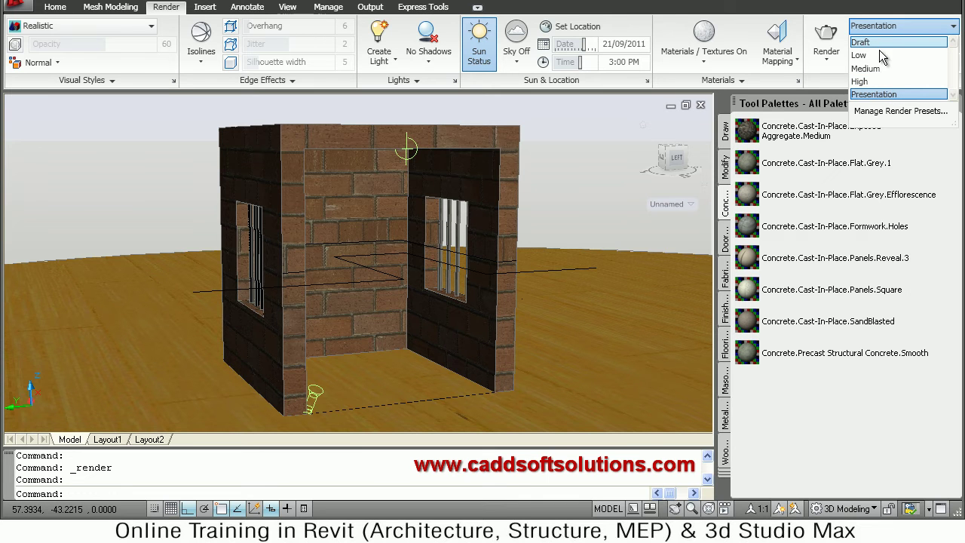
Keep the Presentation preset and 800 x 600 output size in the expanded Render panel
click(871, 95)
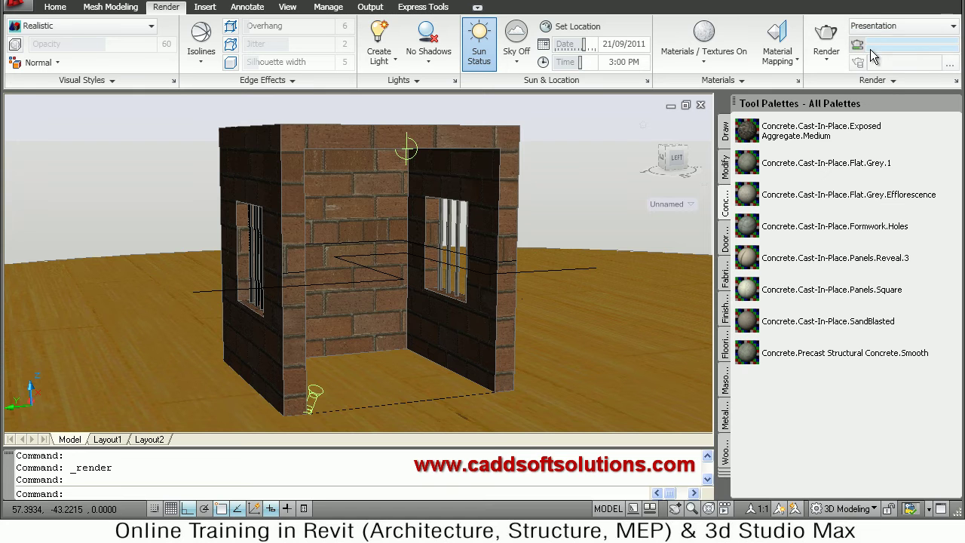
click(892, 81)
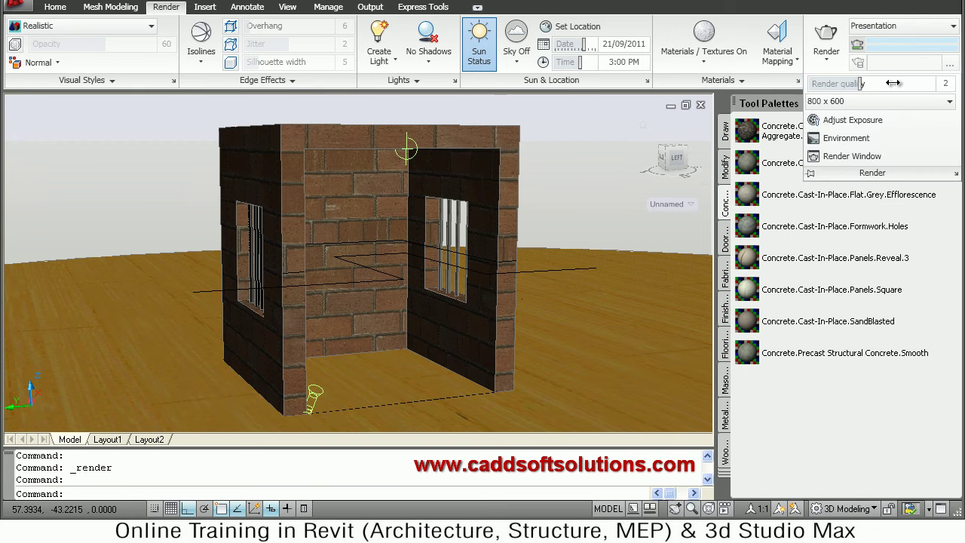
click(948, 106)
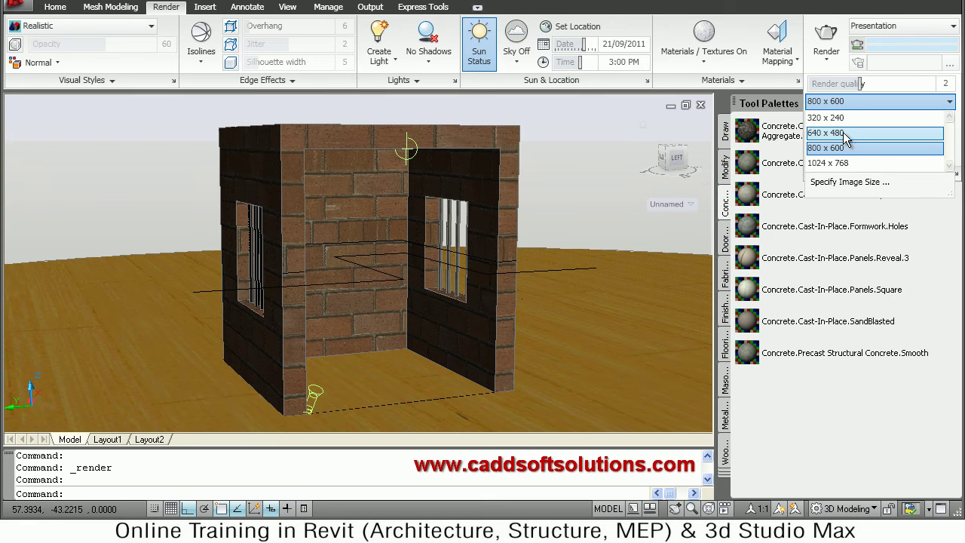
click(831, 15)
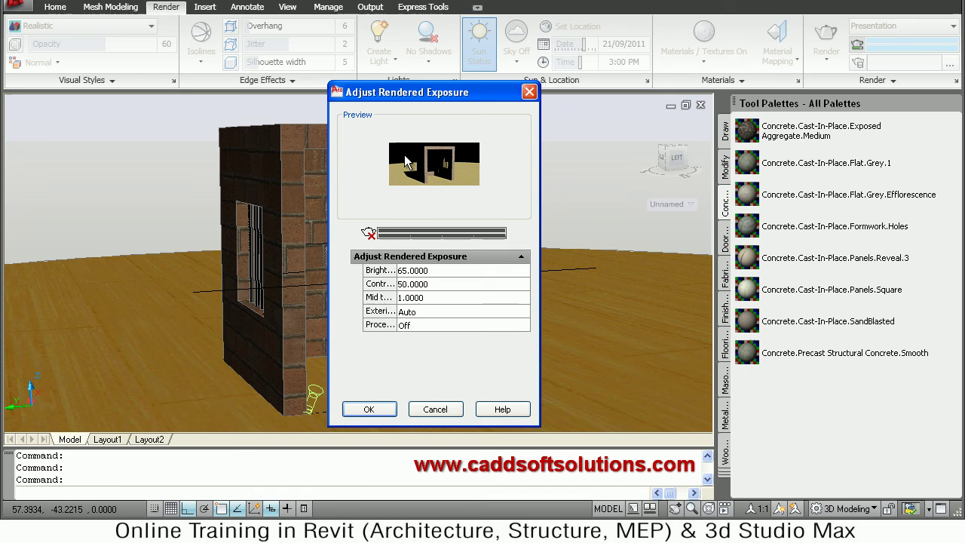
click(437, 409)
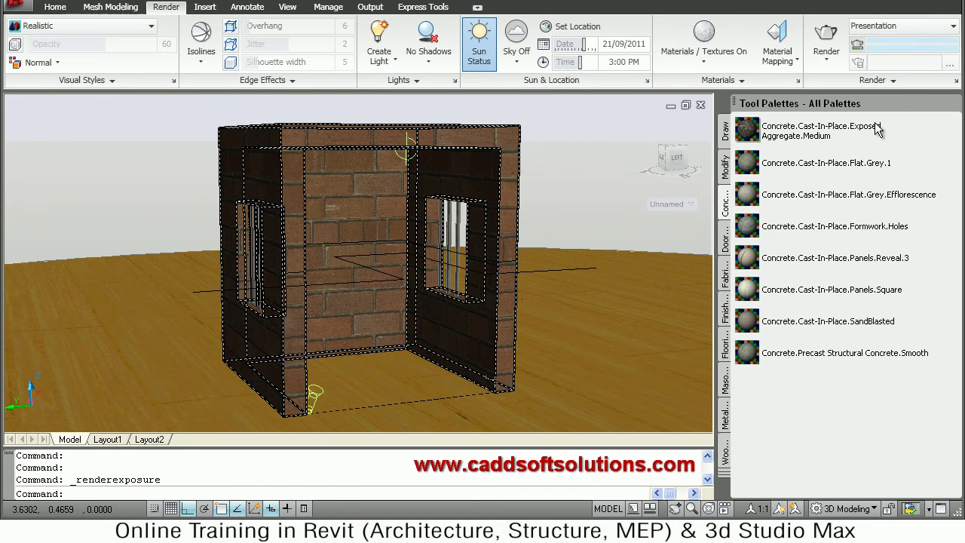
click(883, 86)
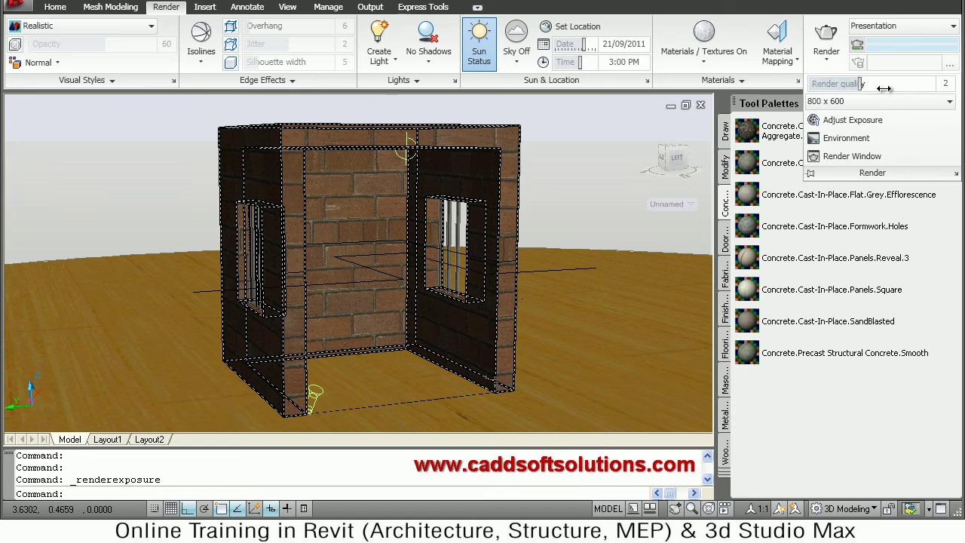
click(843, 142)
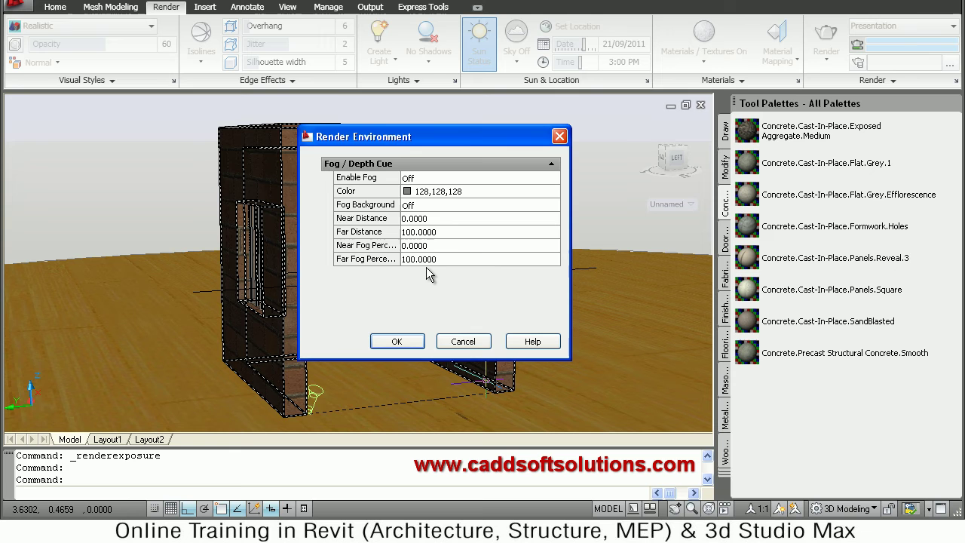
click(460, 342)
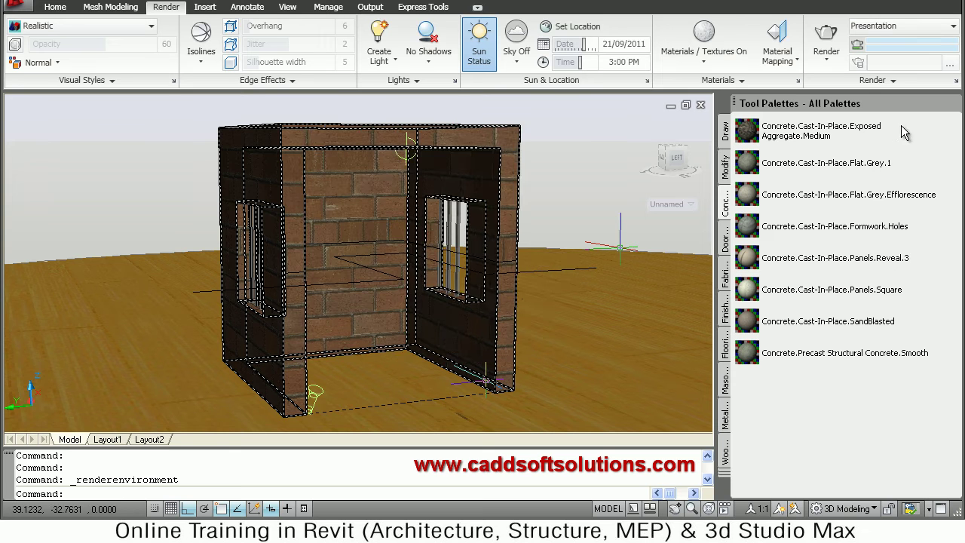
click(866, 81)
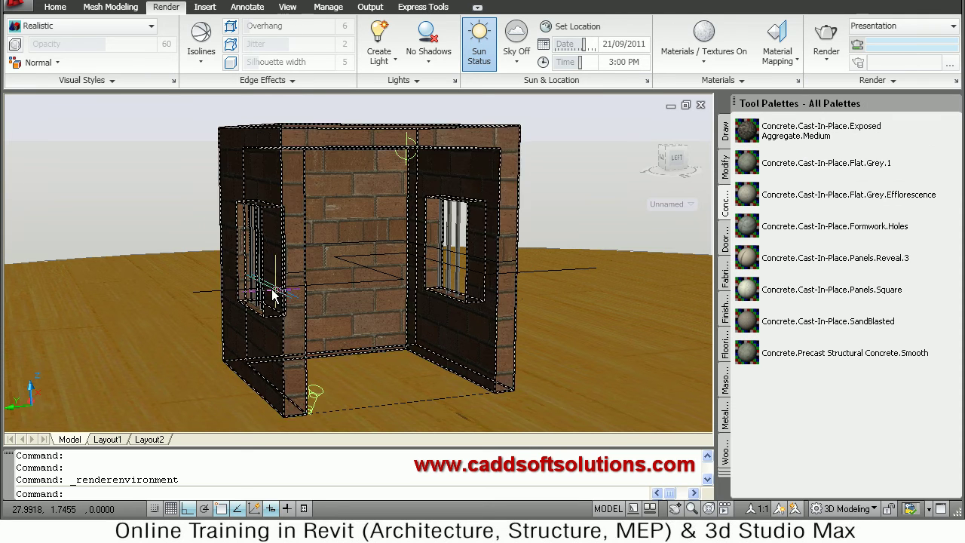
click(291, 312)
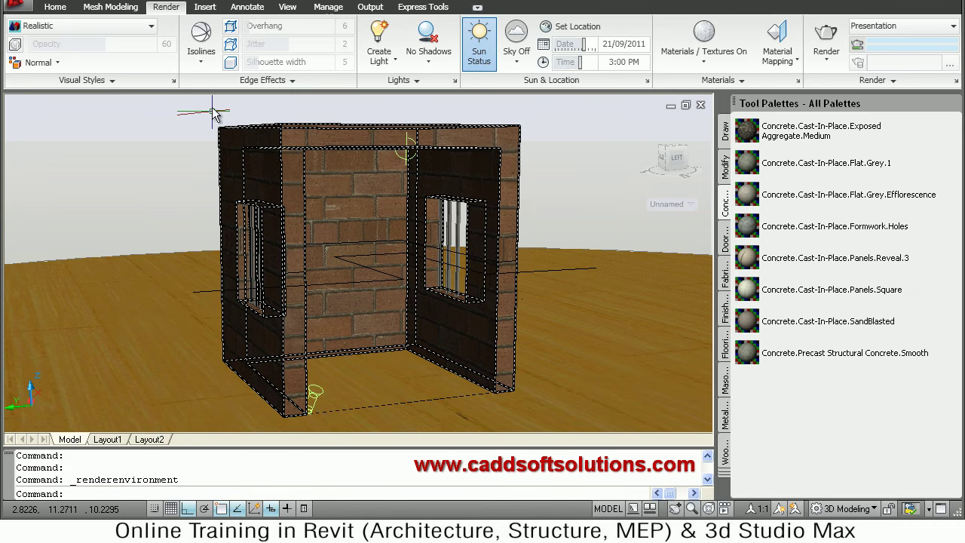
Set the render Destination to Window in the Advanced Render Settings palette
click(287, 7)
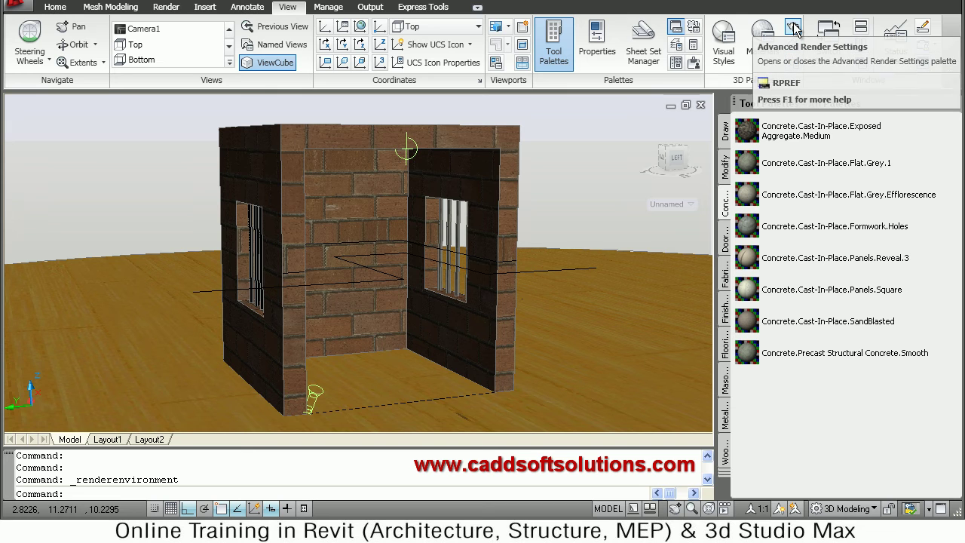
click(794, 29)
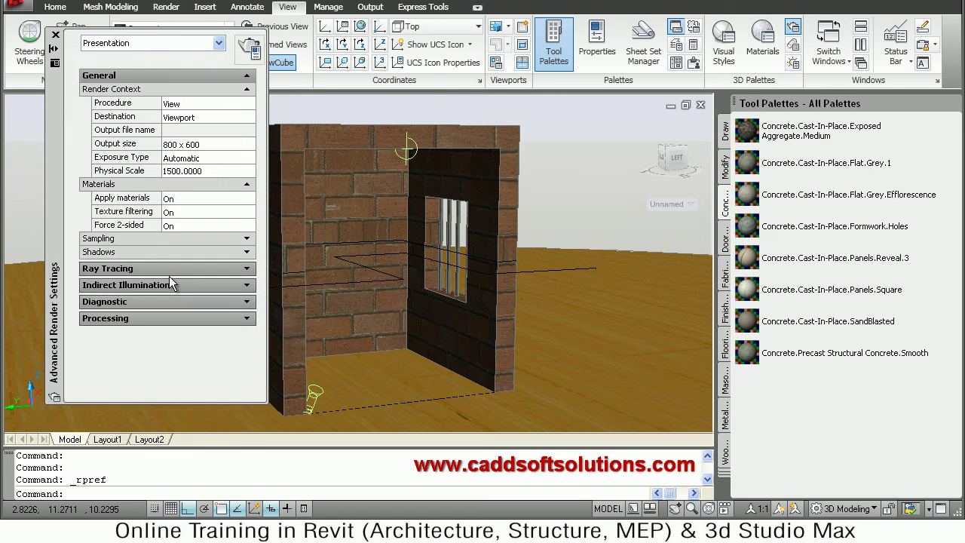
click(215, 118)
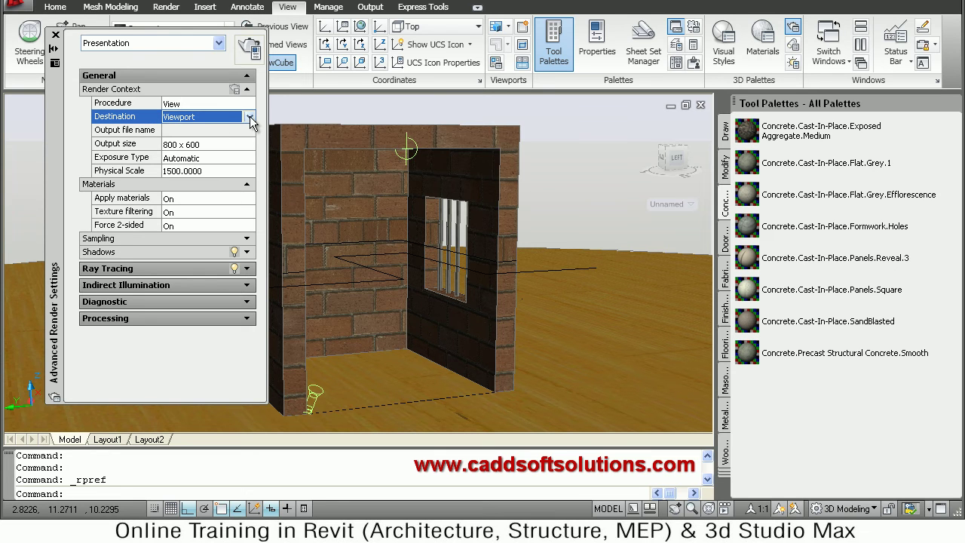
click(250, 117)
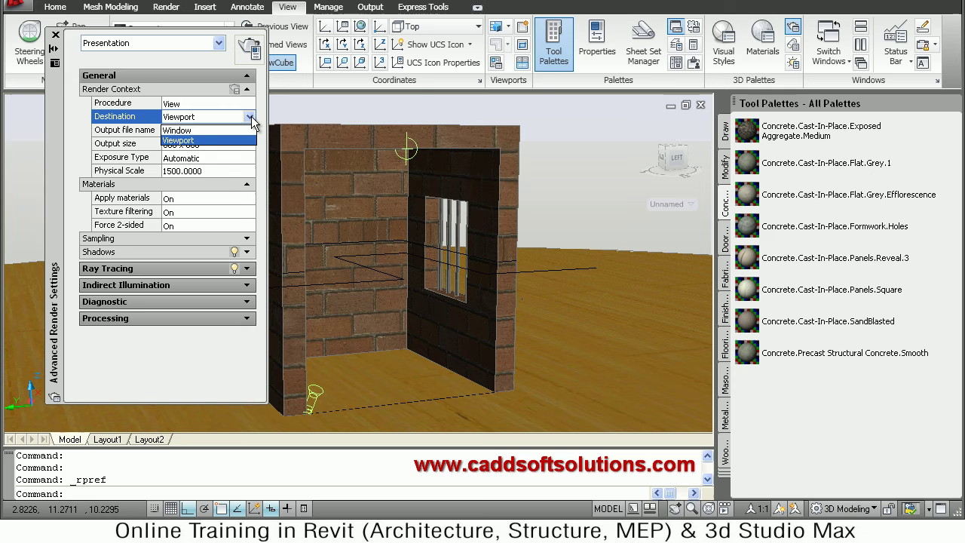
click(194, 133)
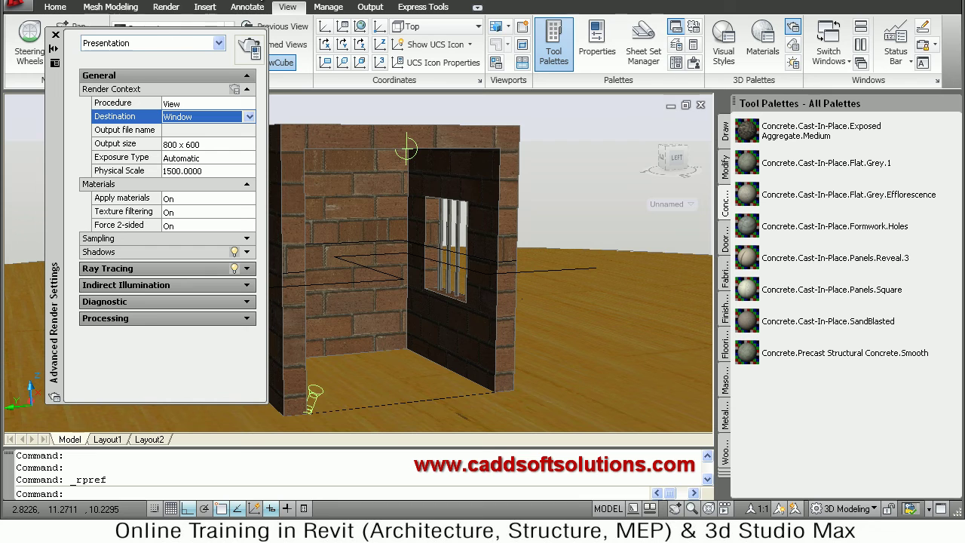
click(166, 9)
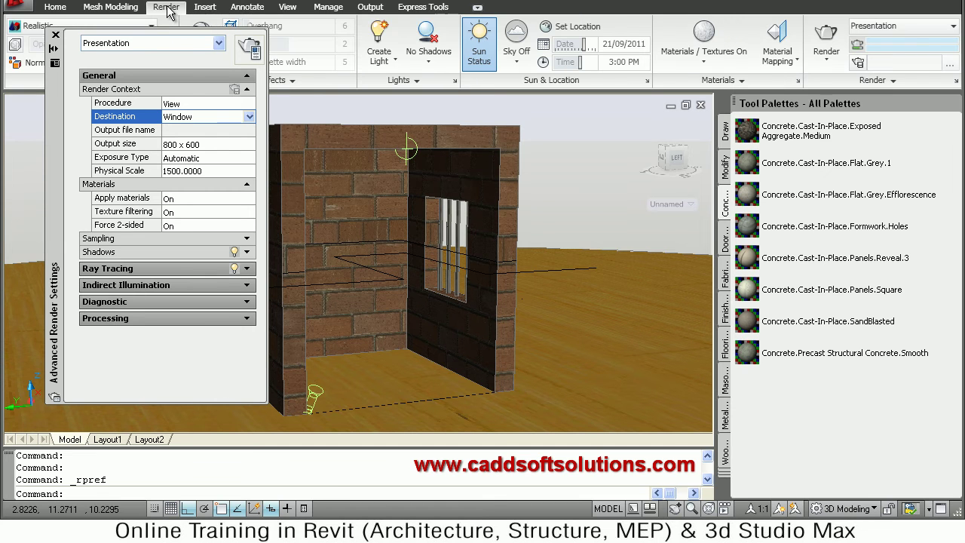
Render the room at 800 x 600 Presentation quality into a separate Render window
click(828, 40)
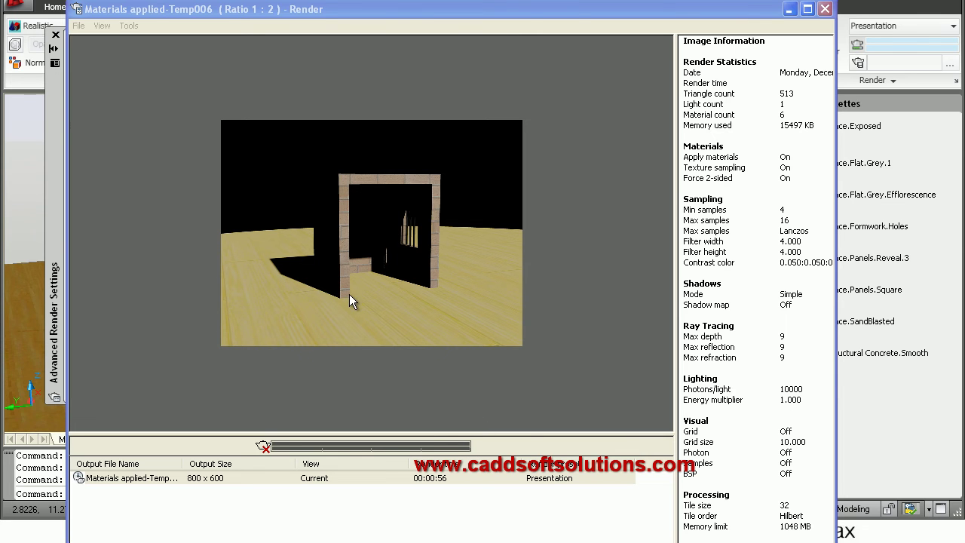
click(77, 29)
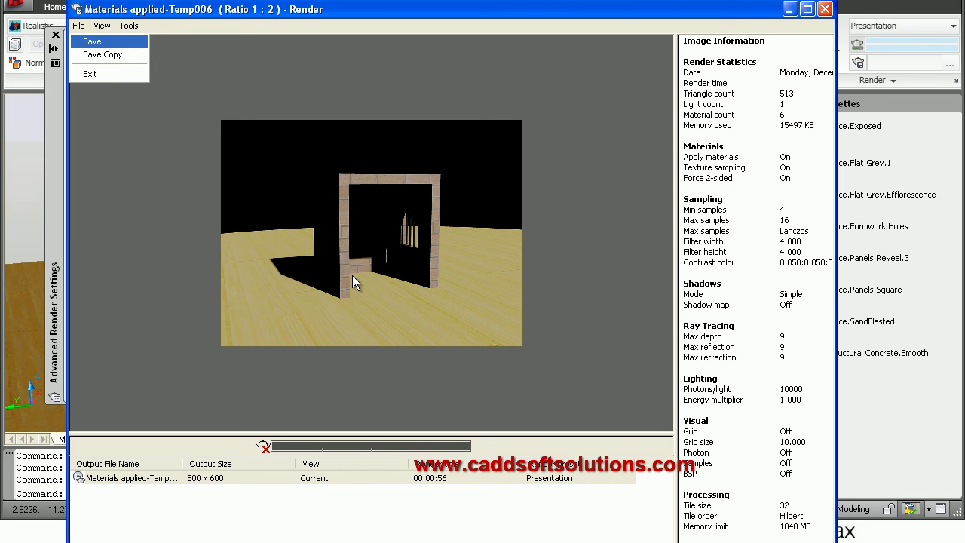
key(Return)
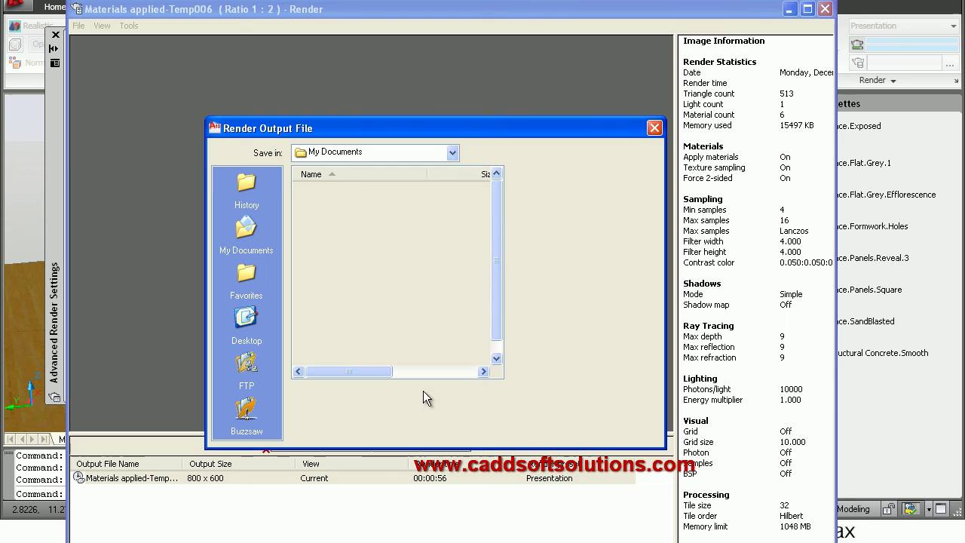
click(440, 431)
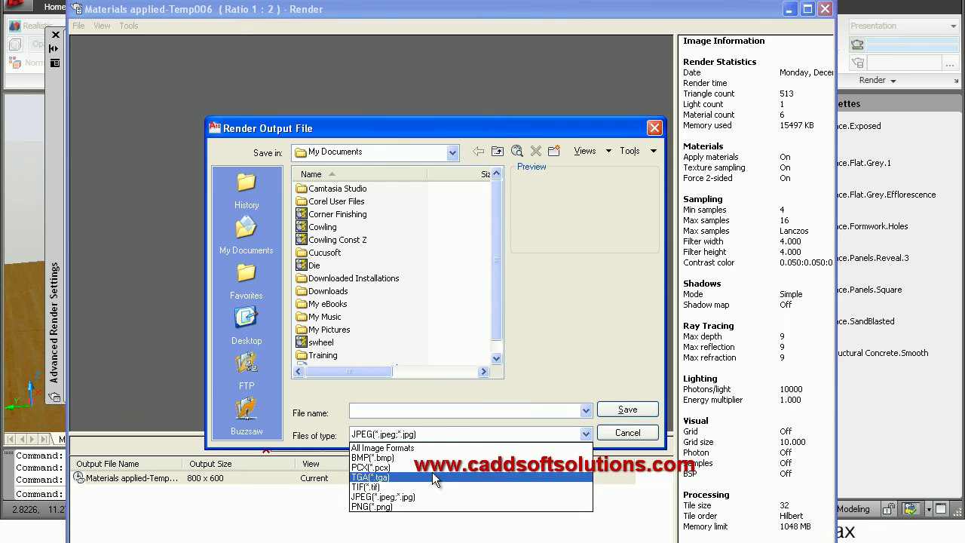
click(422, 496)
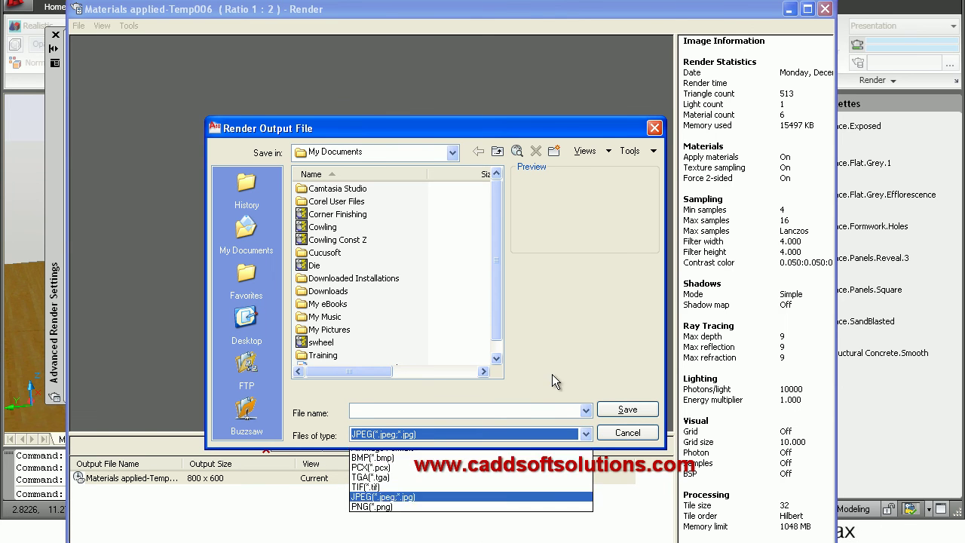
click(626, 432)
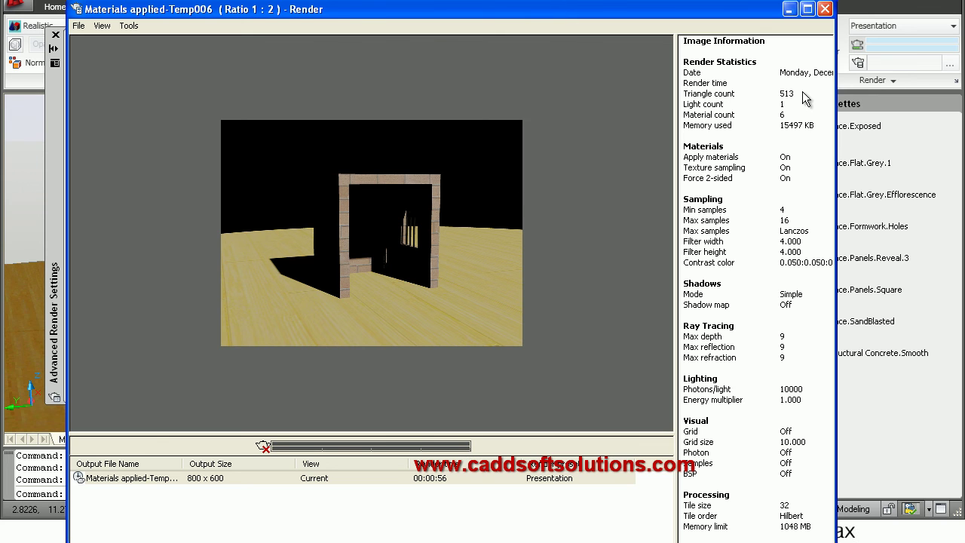
Close the Render window, keeping Window as the destination and 800 x 600 output size
click(826, 10)
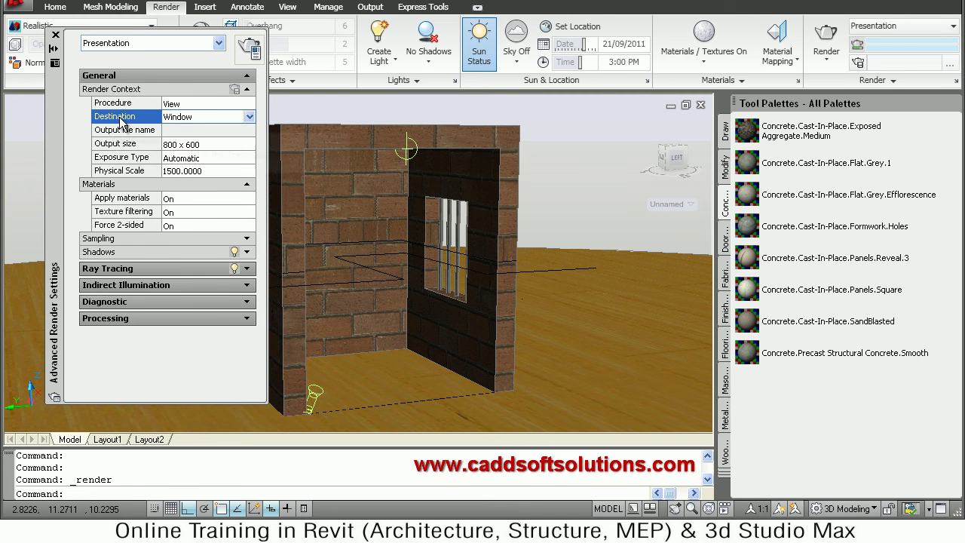
click(249, 119)
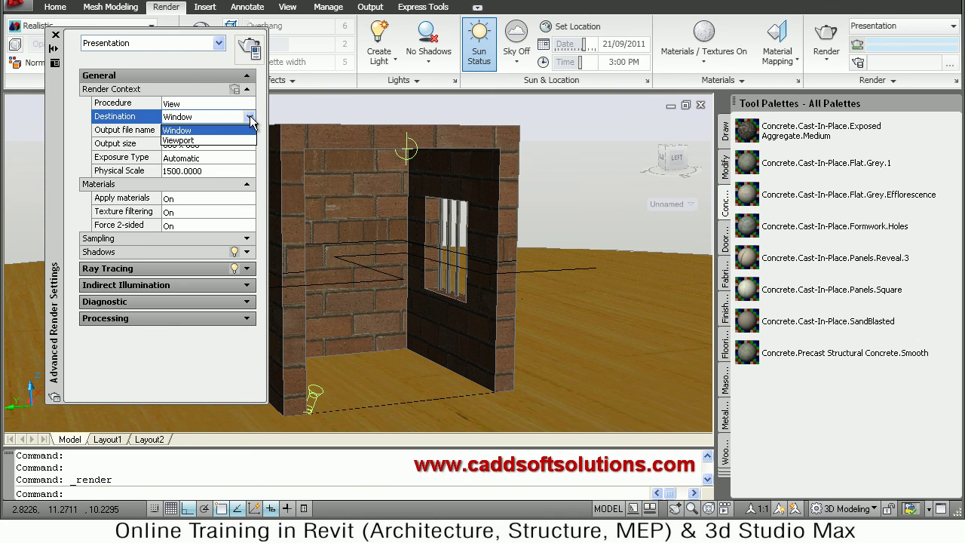
click(251, 121)
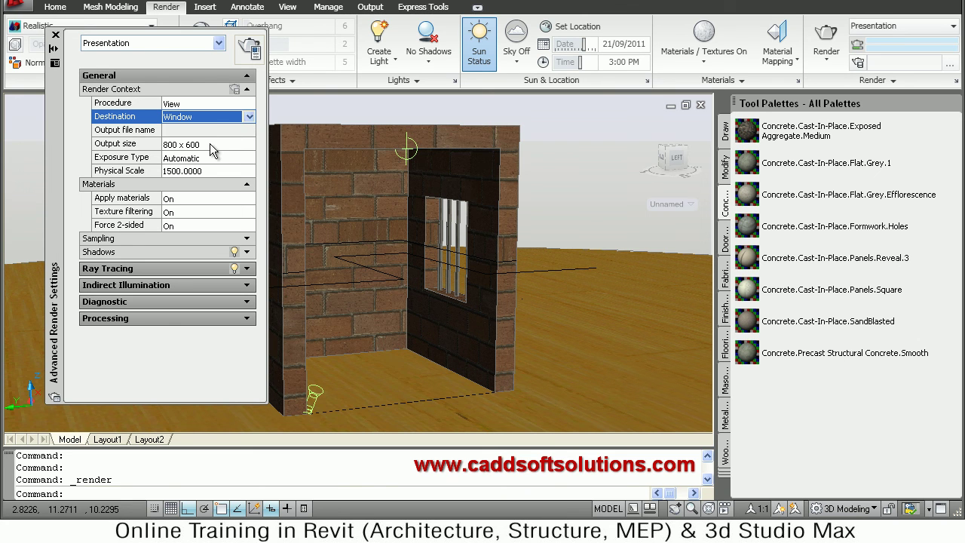
click(251, 144)
click(252, 145)
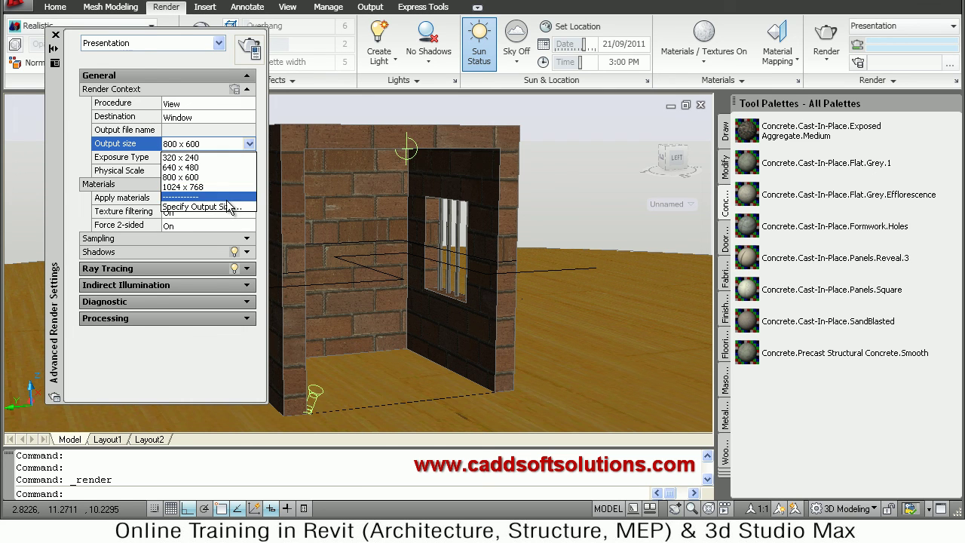
click(90, 156)
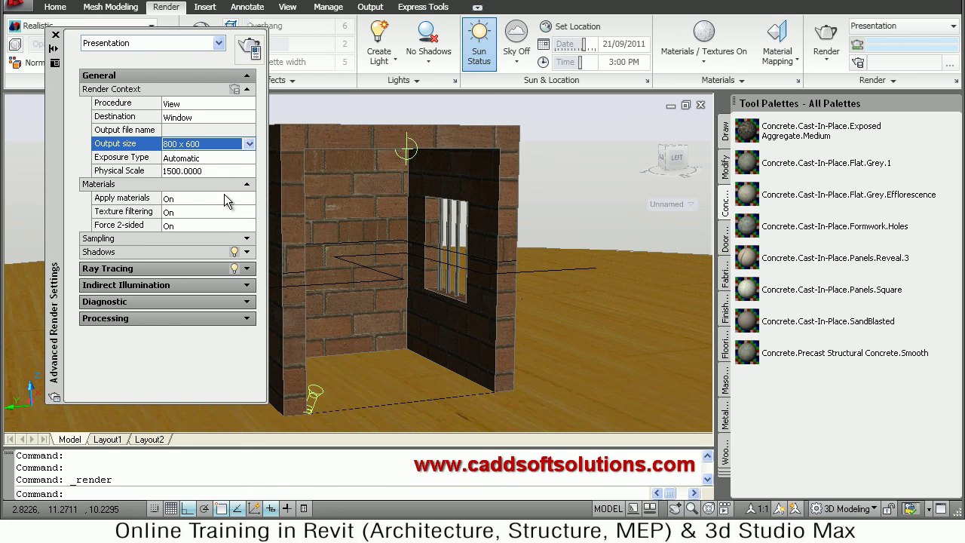
Keep materials and texture filtering on, review shadow settings, then close the palette
click(187, 198)
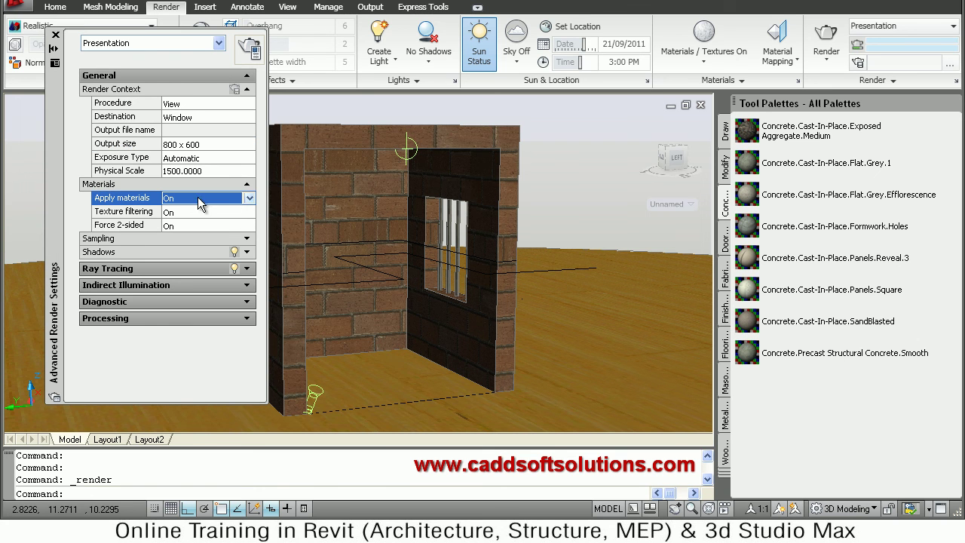
click(249, 198)
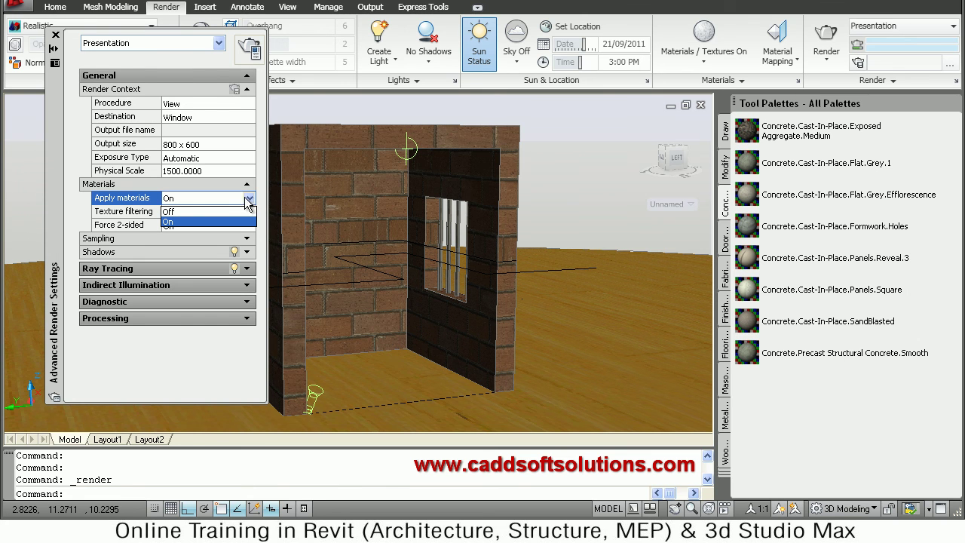
click(249, 200)
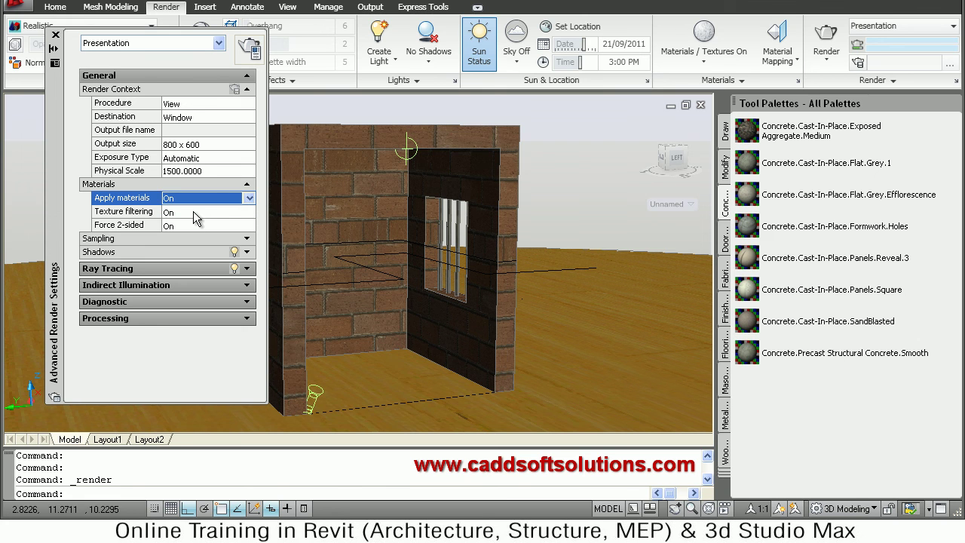
click(198, 214)
click(249, 214)
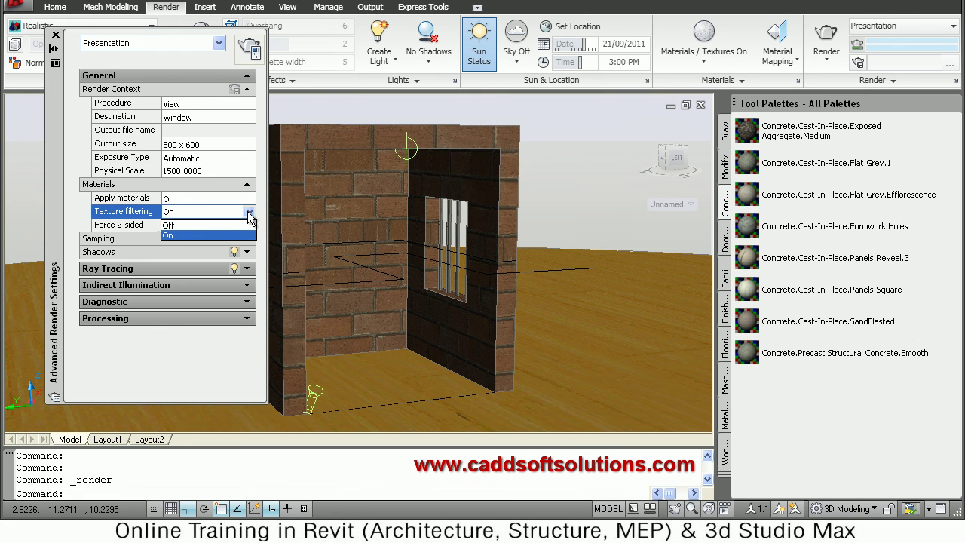
click(249, 217)
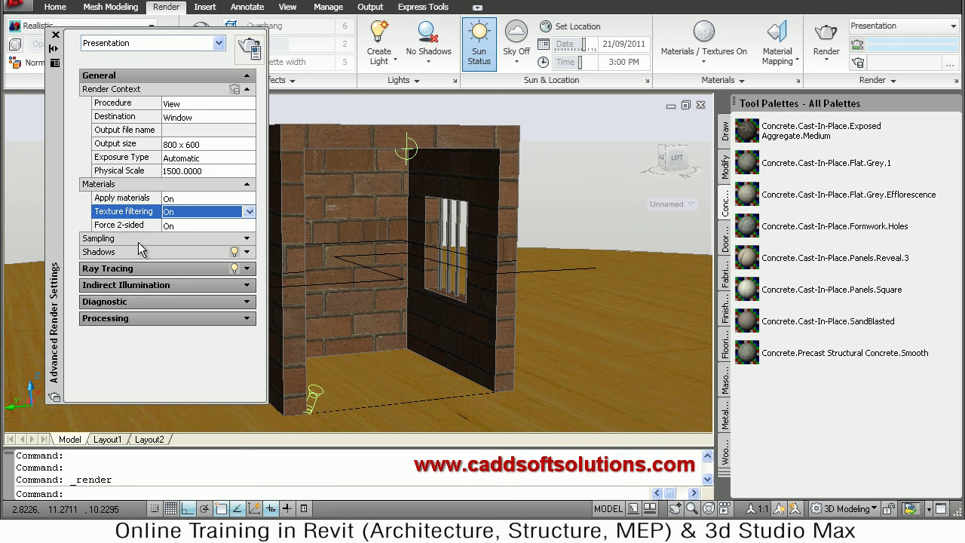
click(247, 252)
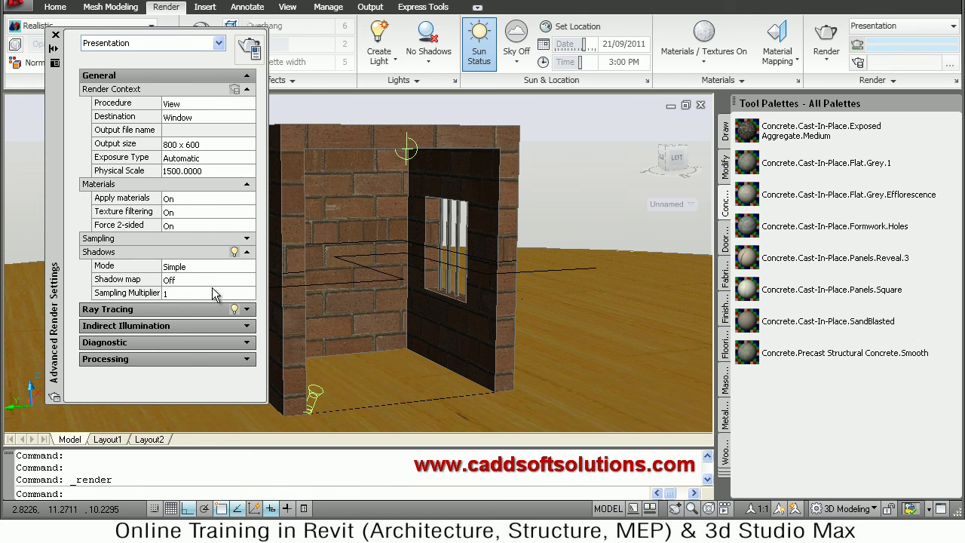
click(54, 36)
drag(686, 245, 685, 441)
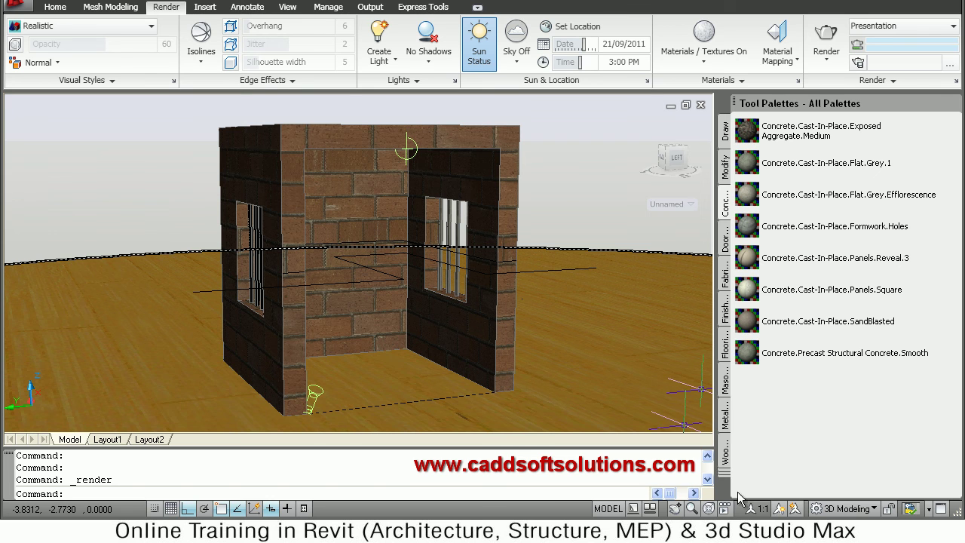